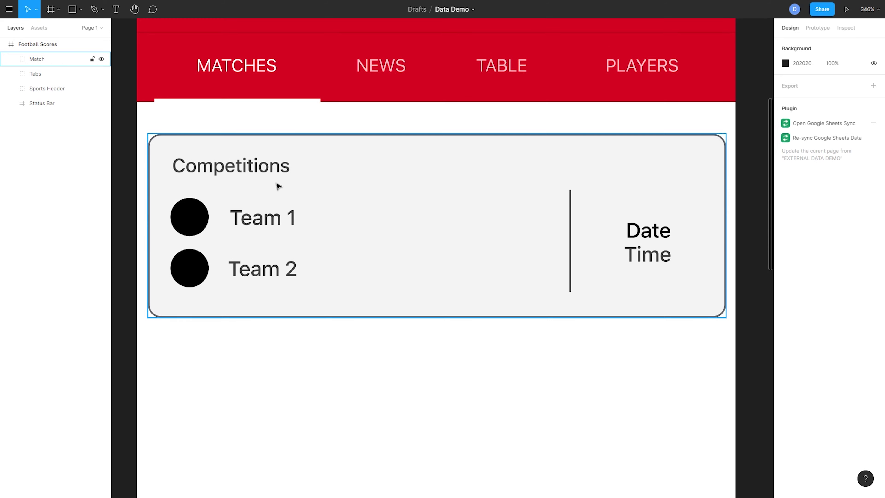
Examine the Competitions, Team 1, Team 2, badge circle, Date and Time layers inside the Match card.
double_click(249, 171)
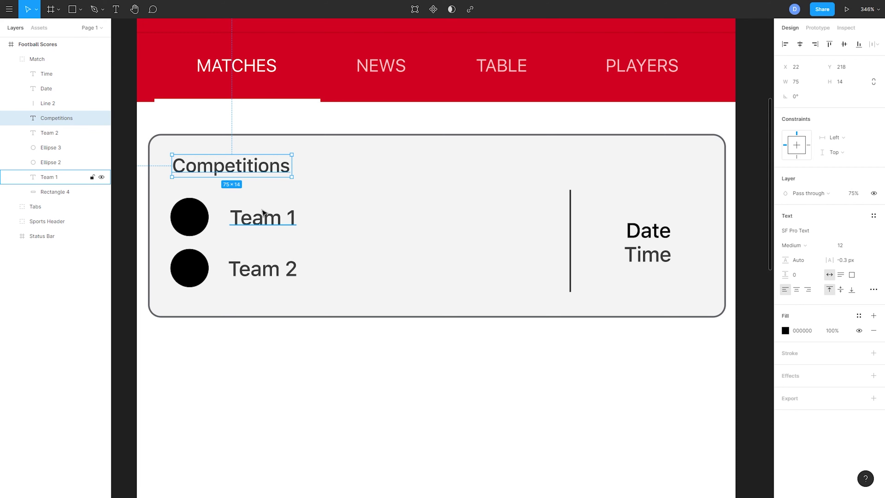
click(264, 221)
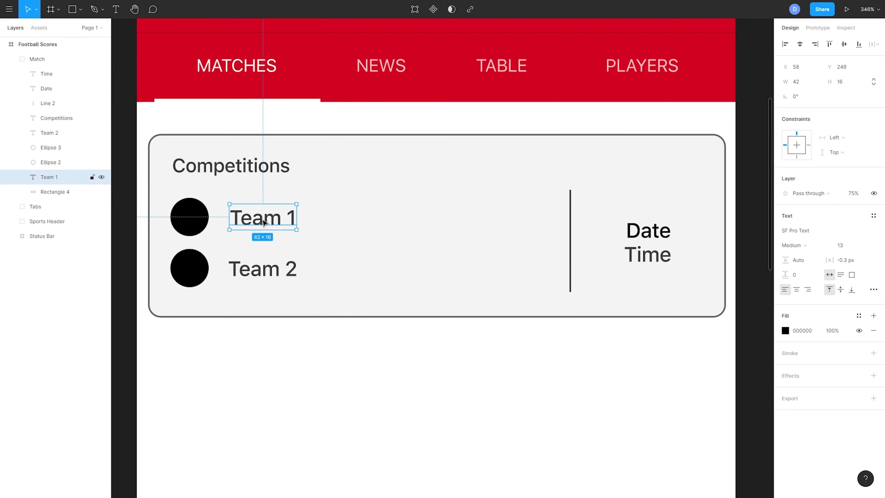
click(269, 274)
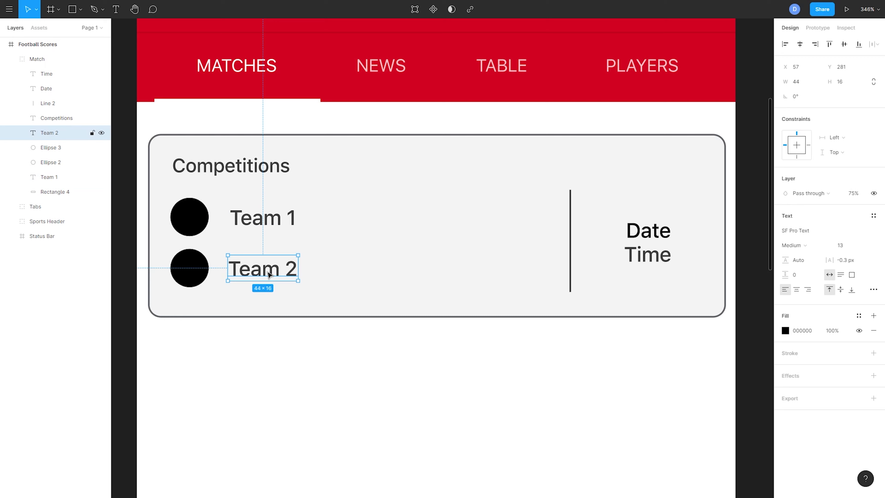
click(200, 225)
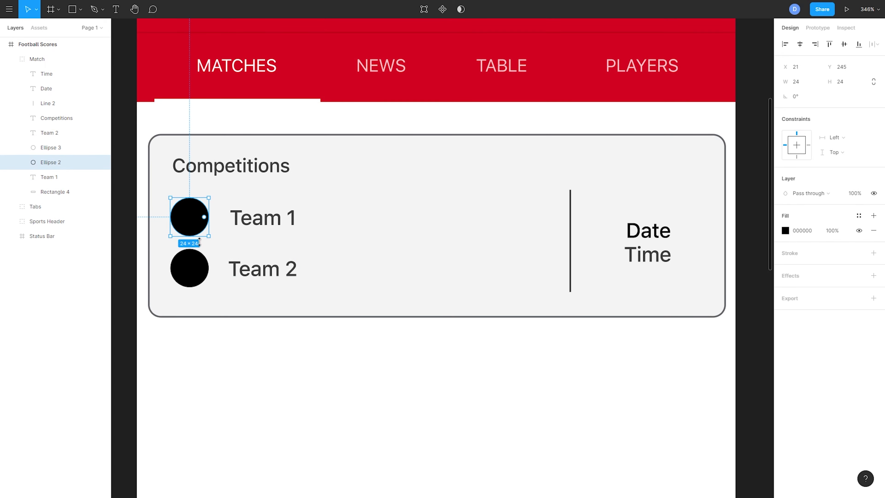
click(197, 270)
click(198, 224)
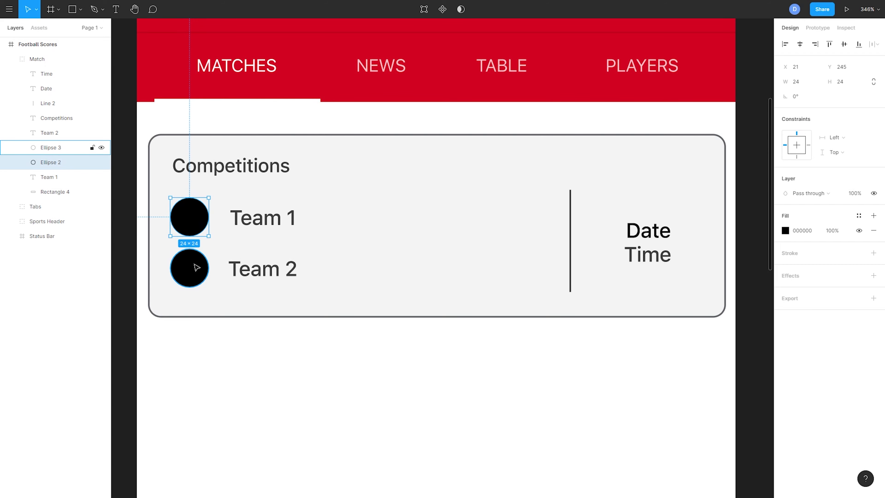
click(651, 232)
click(664, 262)
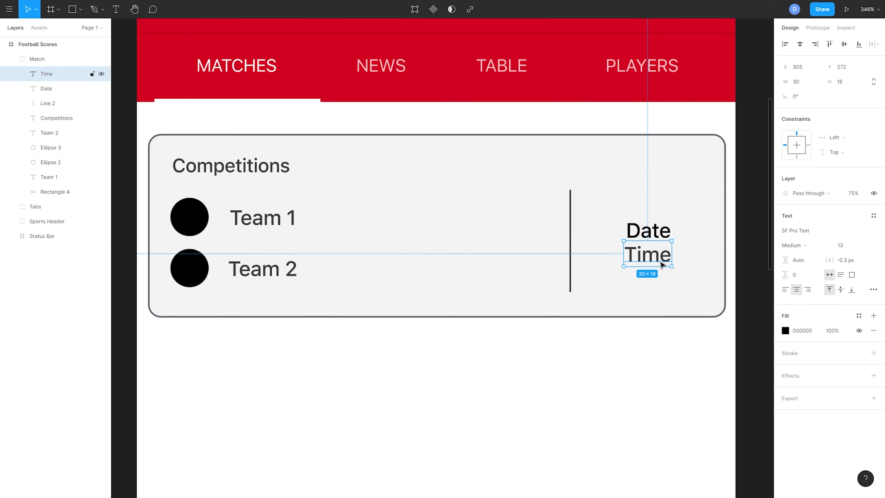
click(644, 384)
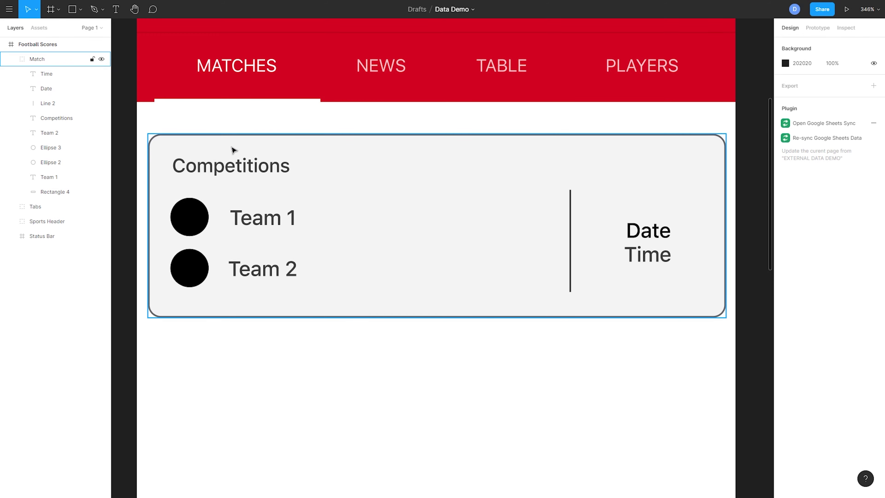
Switch to the External Data Demo spreadsheet in Google Sheets and enter the headers Team 1, Team 2, Date and Time in A1:D1.
double_click(484, 218)
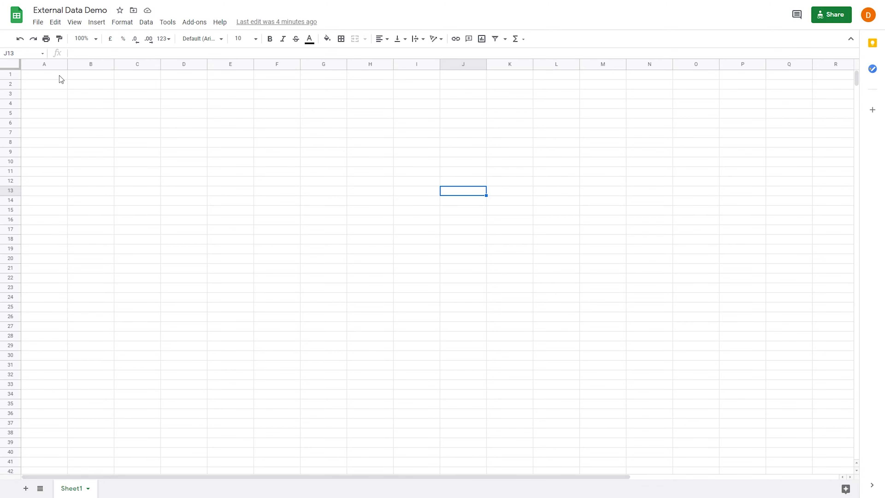
click(35, 77)
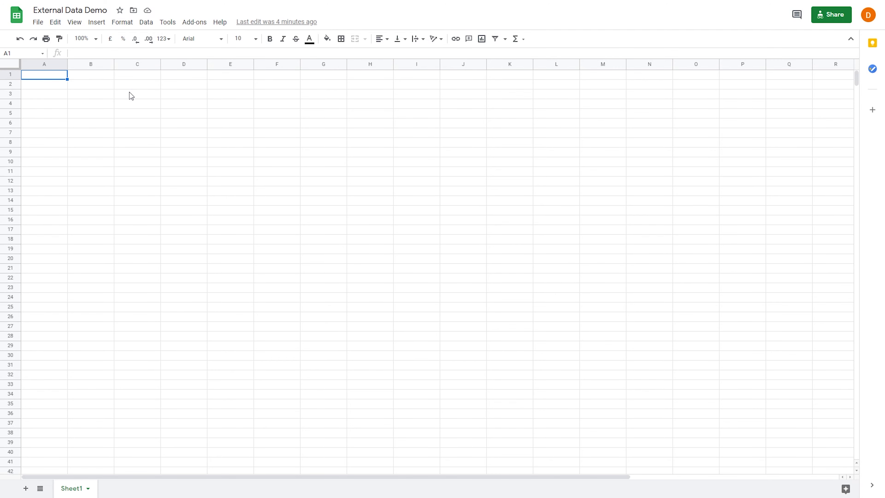
text(Team 1)
key(Tab)
text(Team 2)
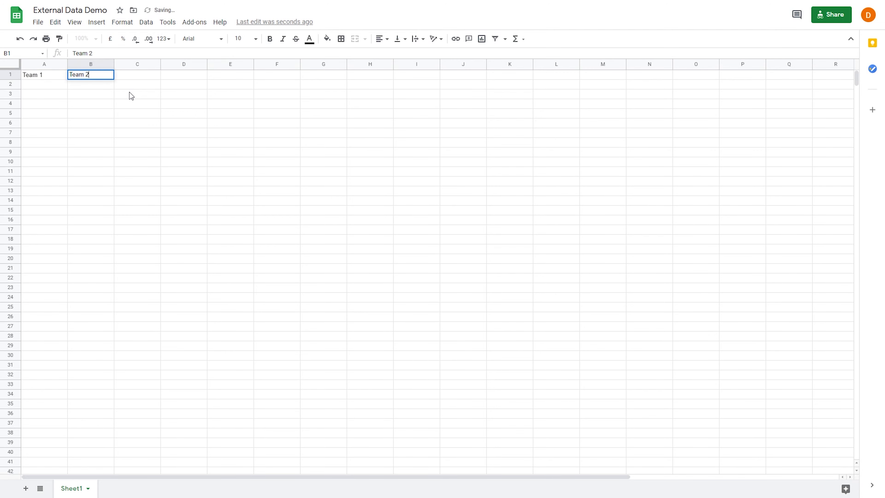
key(Tab)
text(Date)
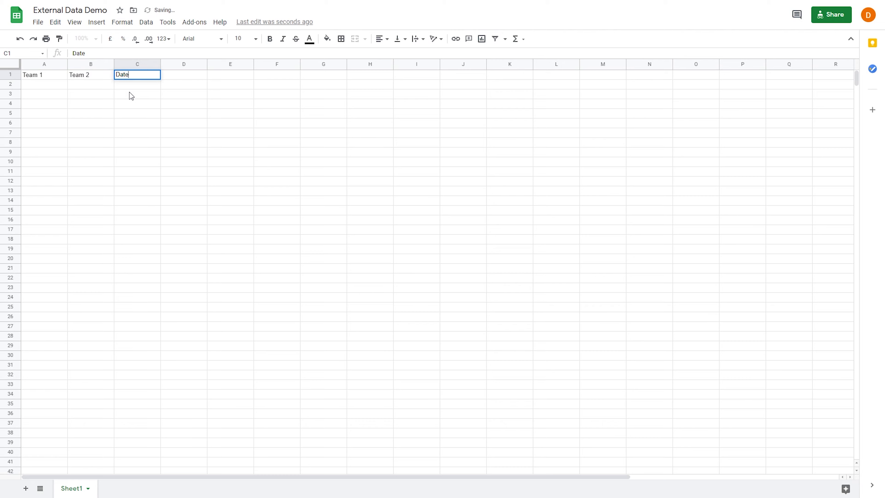
key(Tab)
text(Time)
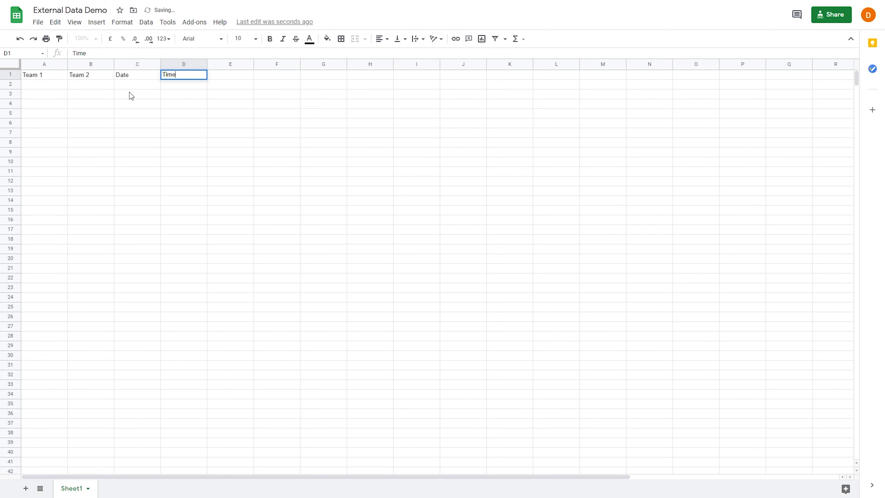
Add the headers Image 1, Image 2 and Competitions in cells E1:G1.
key(Tab)
text(Image)
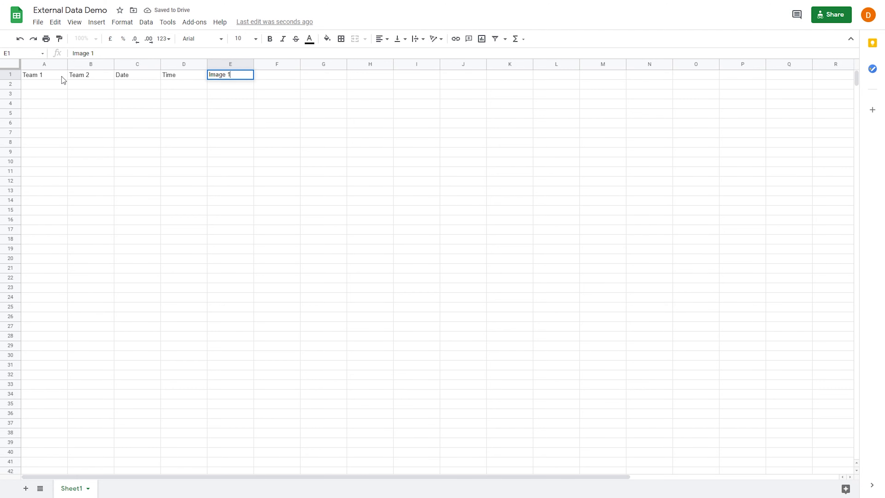
key(Tab)
text(I)
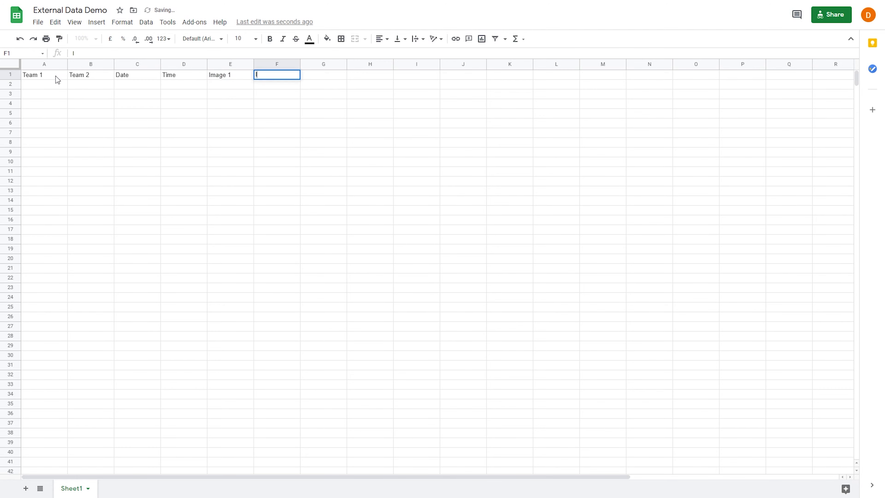
text(mage 2)
key(Tab)
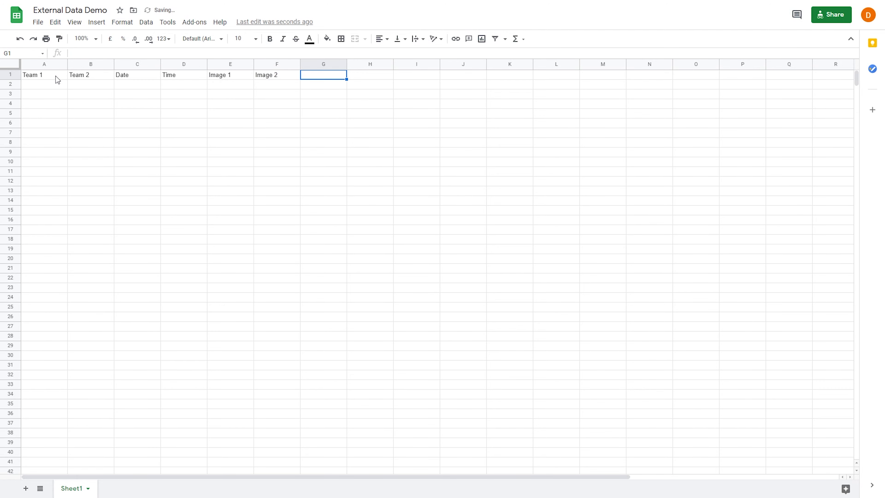
text(Competitions)
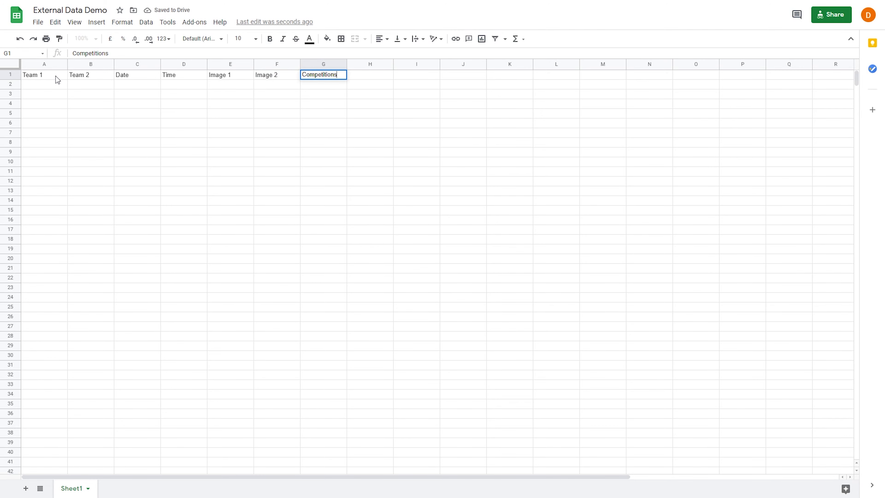
key(Return)
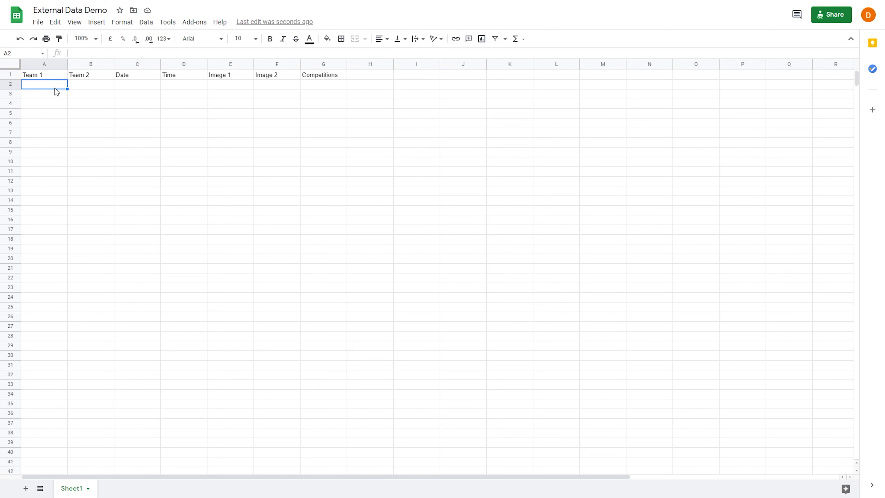
Fill A2:D2 with the first match: Man United, Chelsea, Today and 10:00 pm.
text(Man United)
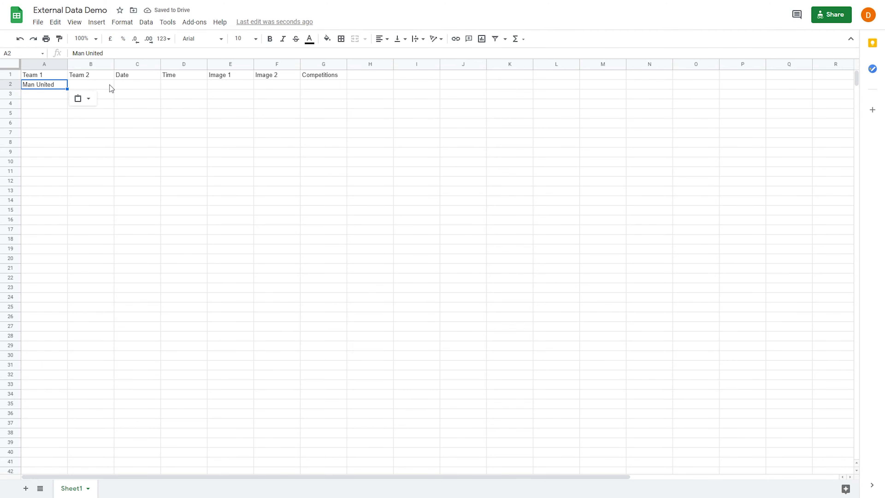
click(99, 86)
text(Chelsea)
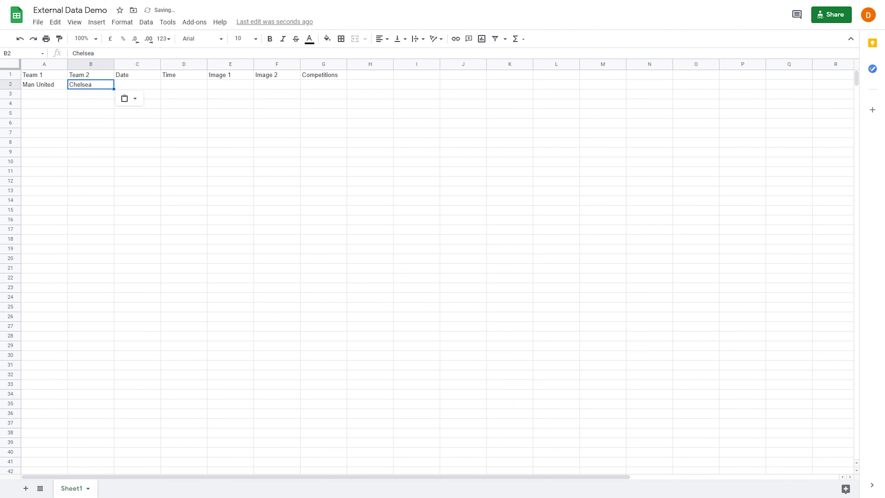
click(145, 87)
text(Today)
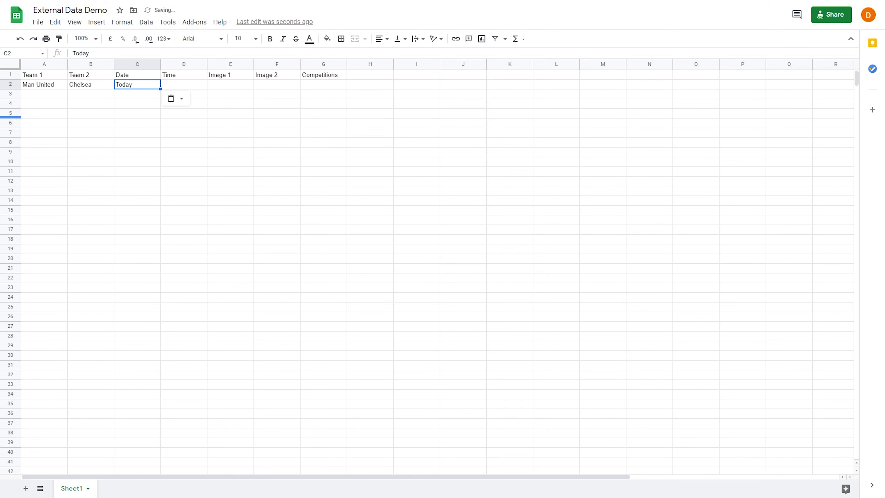
click(179, 88)
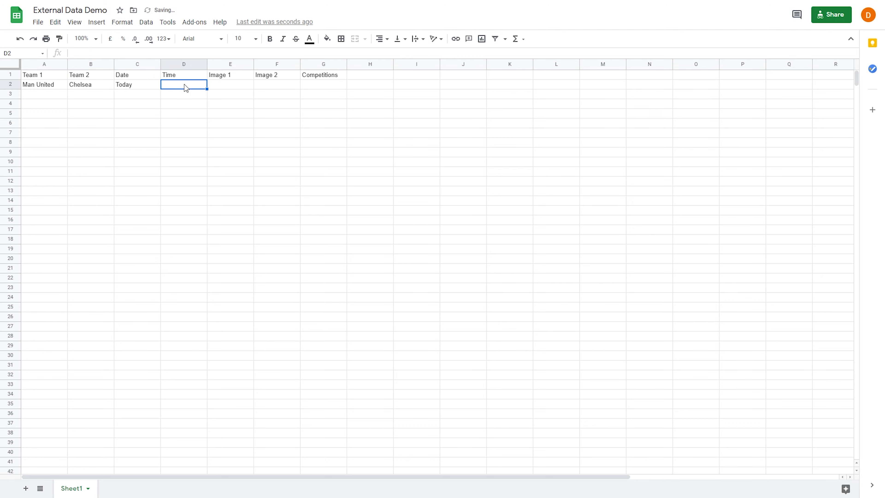
text(10:00 pm)
Enter the Wikimedia crest image URLs for Manchester United in E2 and Chelsea in F2, and "Premier League • Matchday 19" in G2.
click(226, 85)
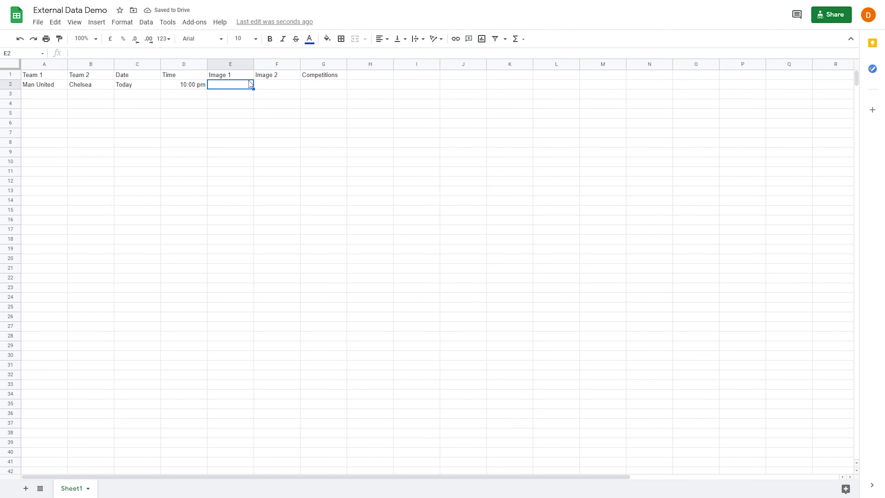
text(https://upload.wikimedia.org/wikipedia/en/thumb/7/7a/Manchester_United_FC_crest.svg/1200px-Manchester_United_FC_crest.svg.png)
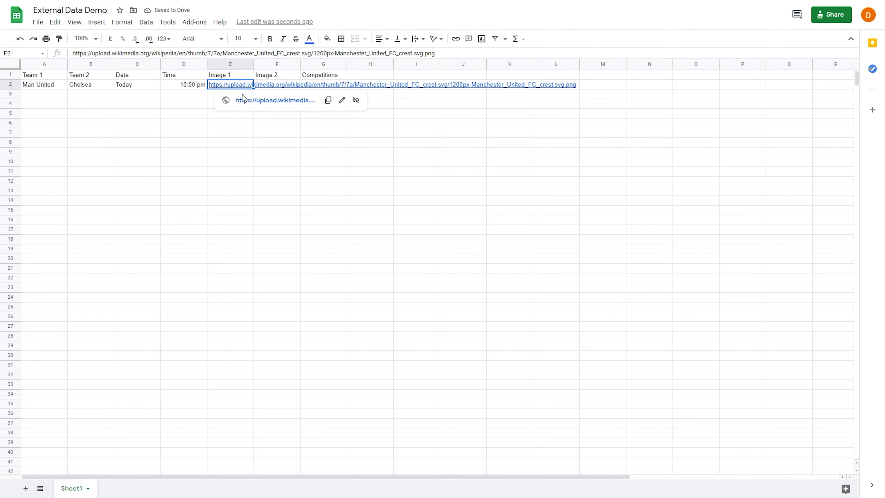
click(284, 84)
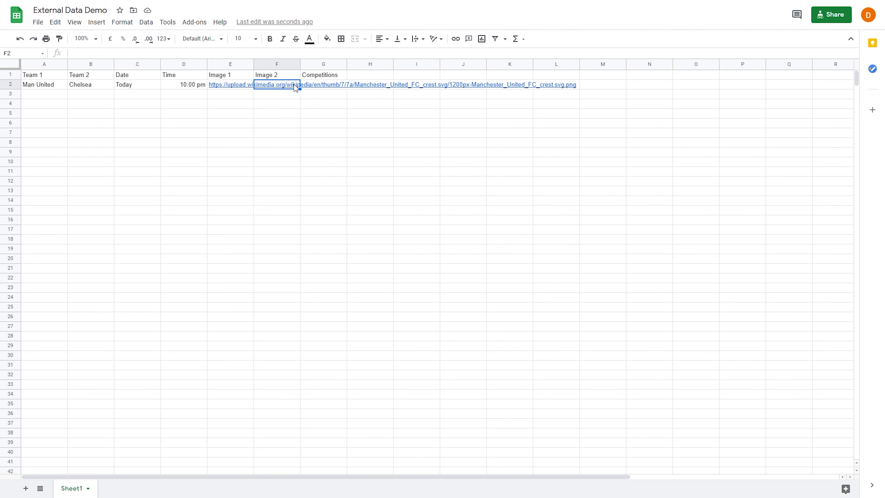
text(https://upload.wikimedia.org/wikipedia/en/thumb/c/cc/Chelsea_FC.svg/1200px-Chelsea_FC.svg.png)
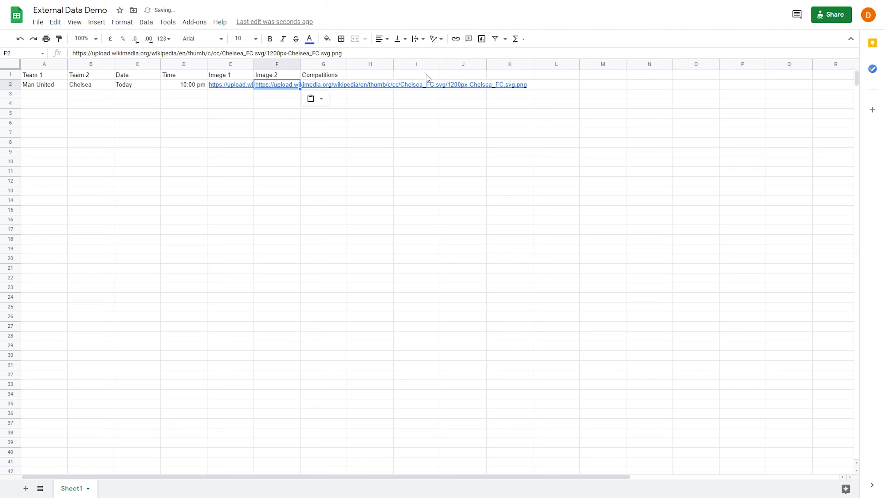
click(338, 84)
text(Premier League • Matchday 19)
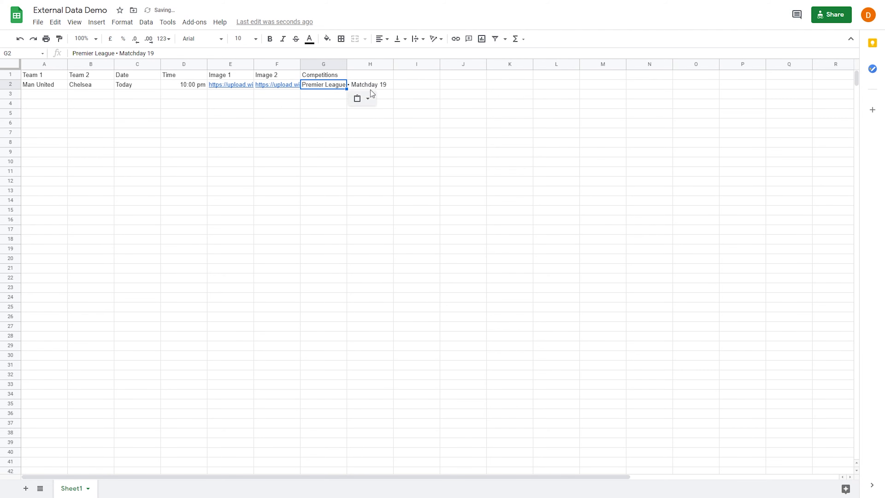
Paste the copied data into the sheet starting at cell A3.
click(117, 150)
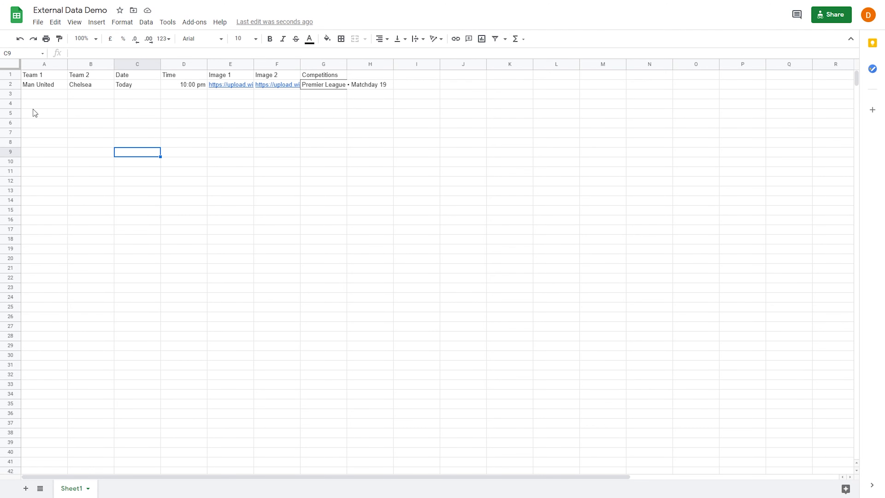
click(45, 98)
key(ctrl+v)
click(248, 211)
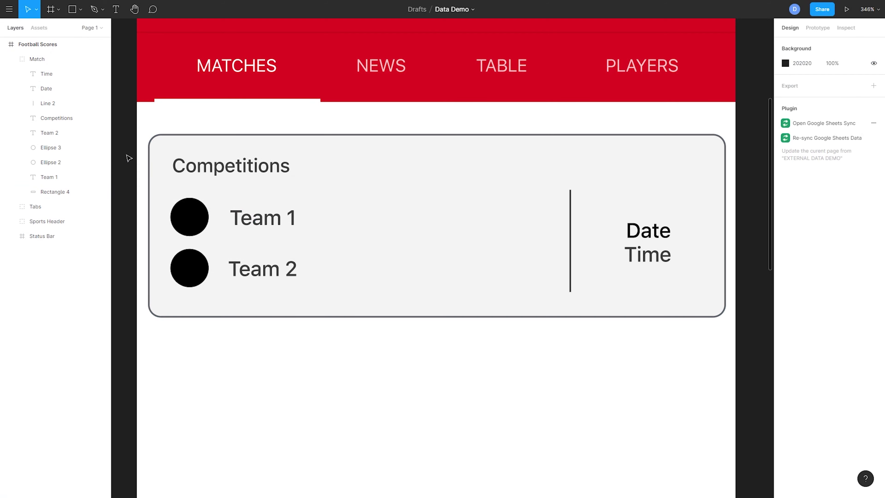
Switch back to Figma and search the Community plugins for "sheets".
click(10, 15)
mouse_move(79, 162)
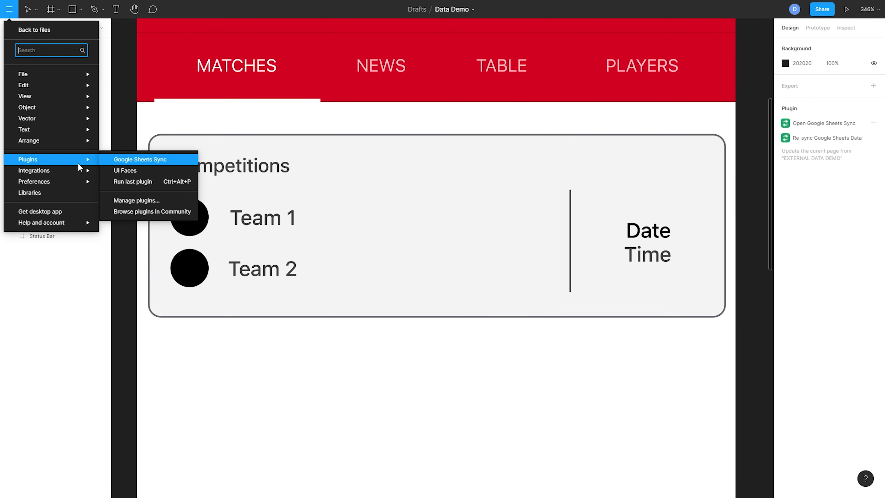
click(144, 211)
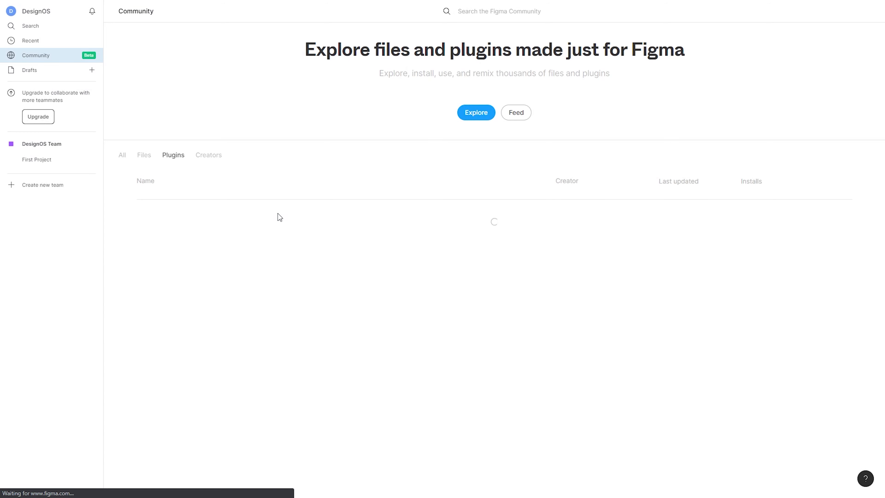
click(485, 15)
text(sheets)
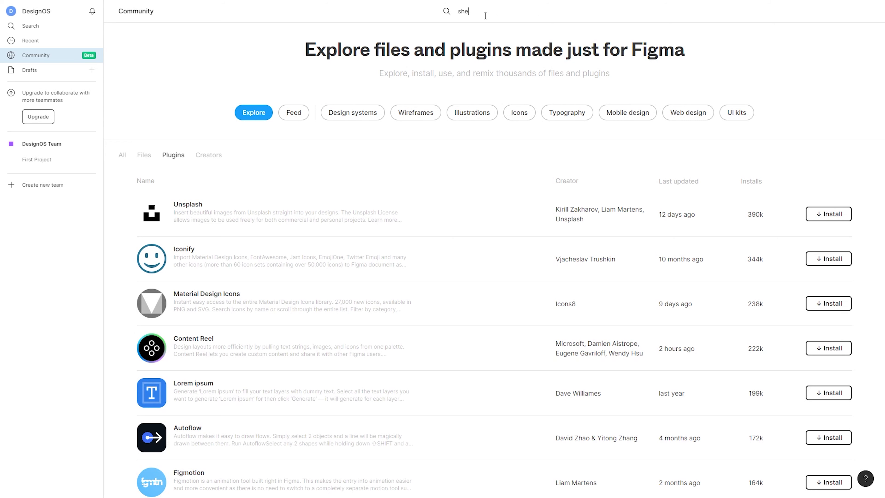
key(Return)
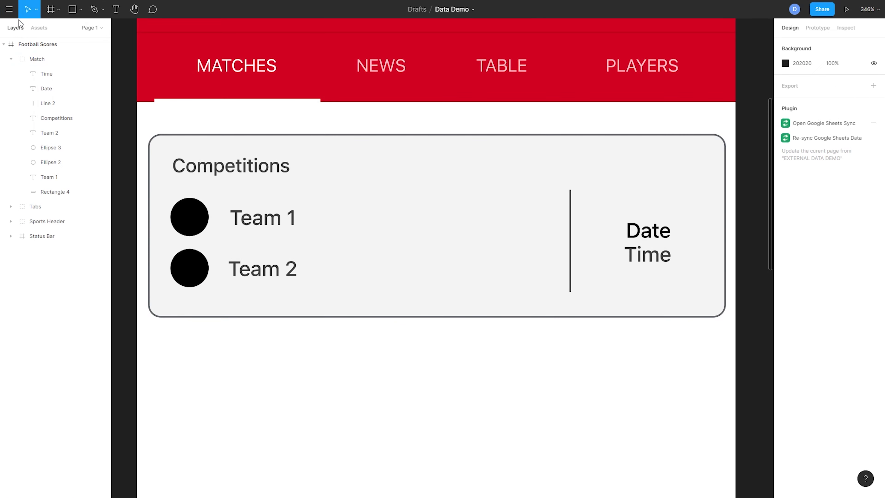
Run the Google Sheets Sync plugin in the Data Demo file.
click(10, 10)
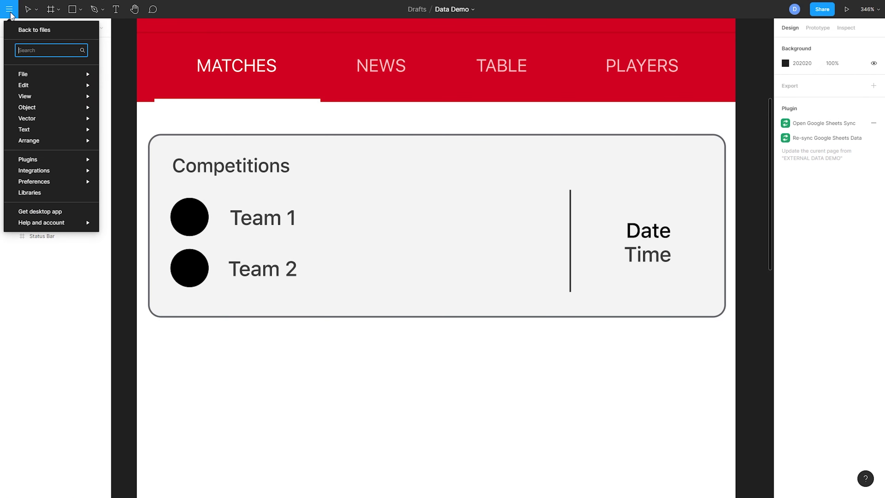
mouse_move(67, 161)
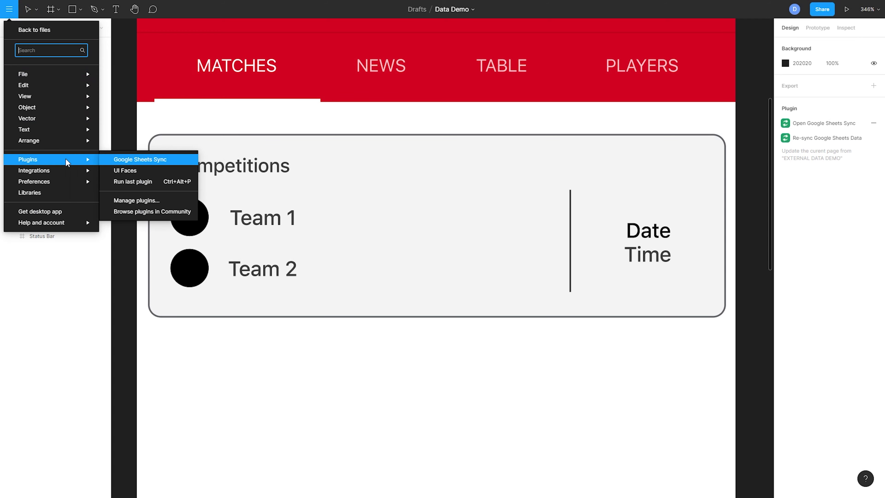
click(154, 163)
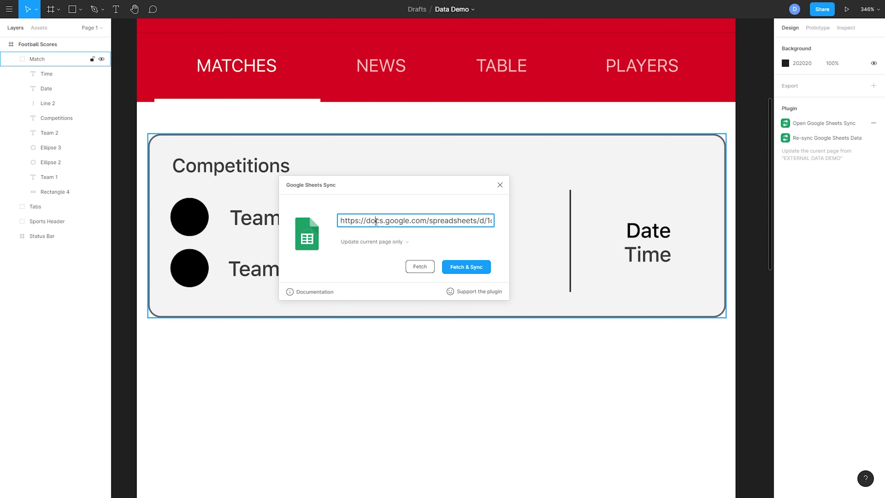
Clear the plugin's sheet link, switch to the External Data Demo spreadsheet and make its link sharing available to Anyone with the link.
key(ctrl+a)
key(BackSpace)
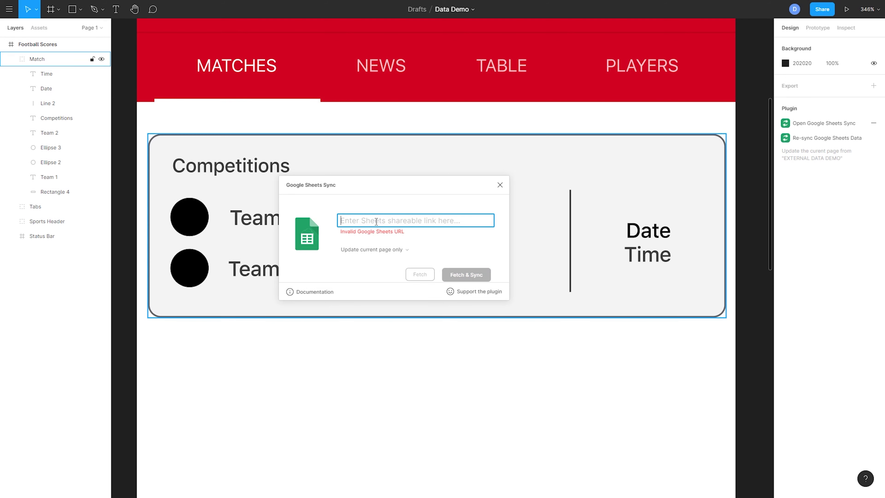
key(ctrl+Tab)
key(ctrl+Tab)
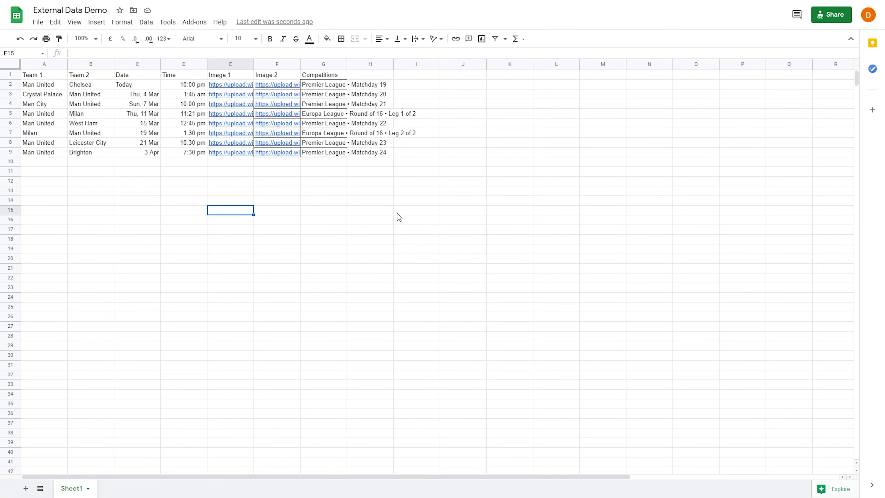
click(832, 17)
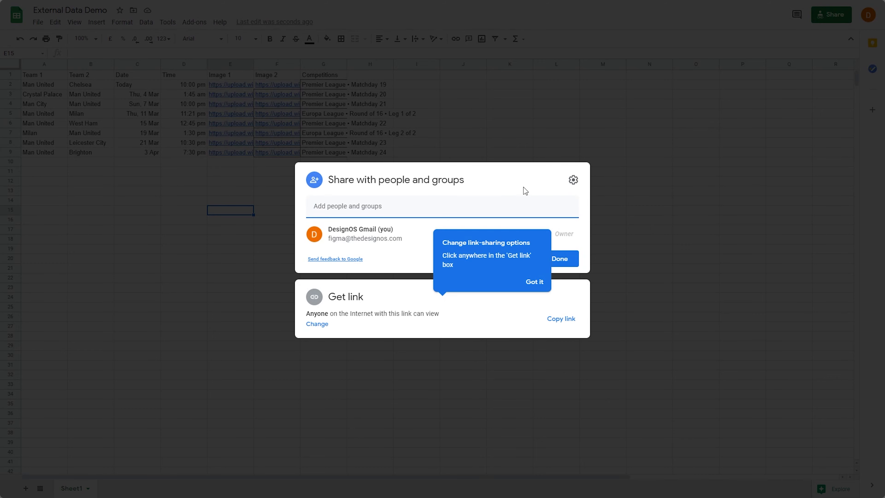
click(390, 327)
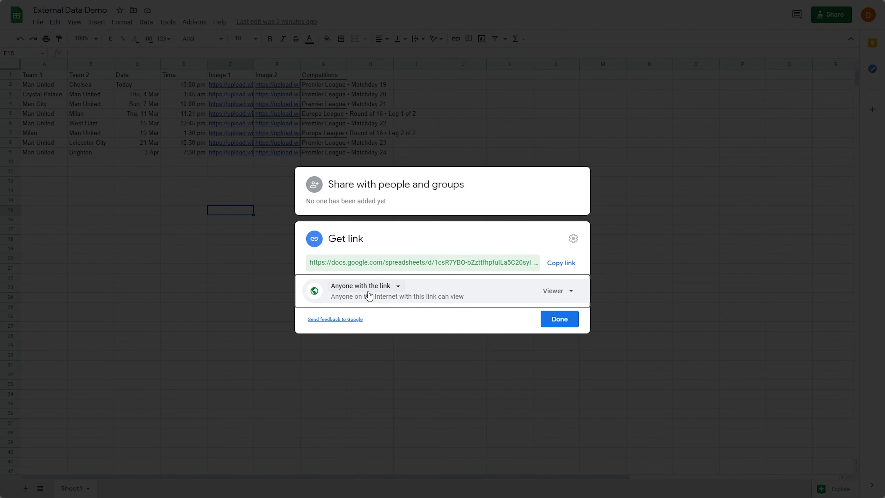
click(388, 289)
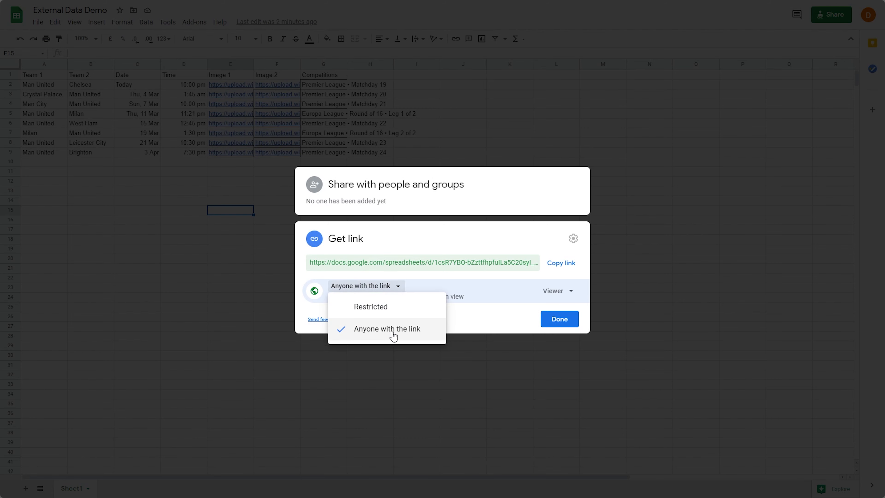
Copy the spreadsheet's share link, paste it into the Google Sheets Sync plugin back in Figma and fetch the data.
click(523, 261)
click(554, 269)
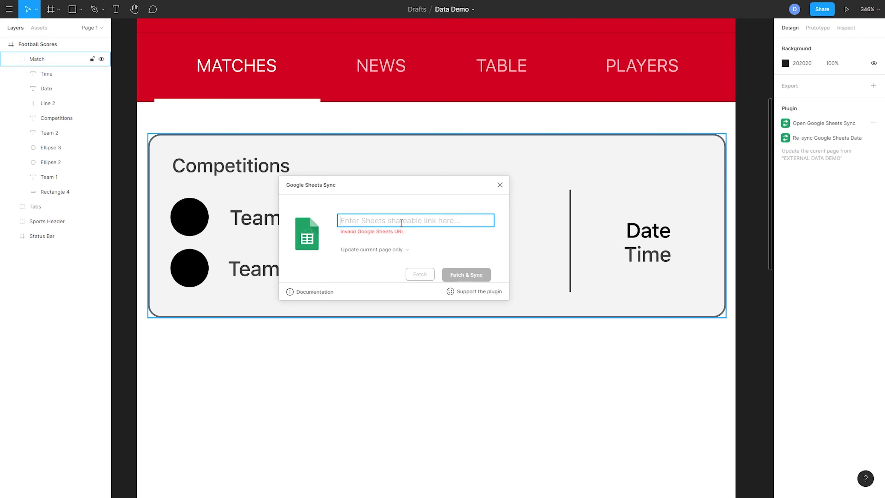
key(ctrl+v)
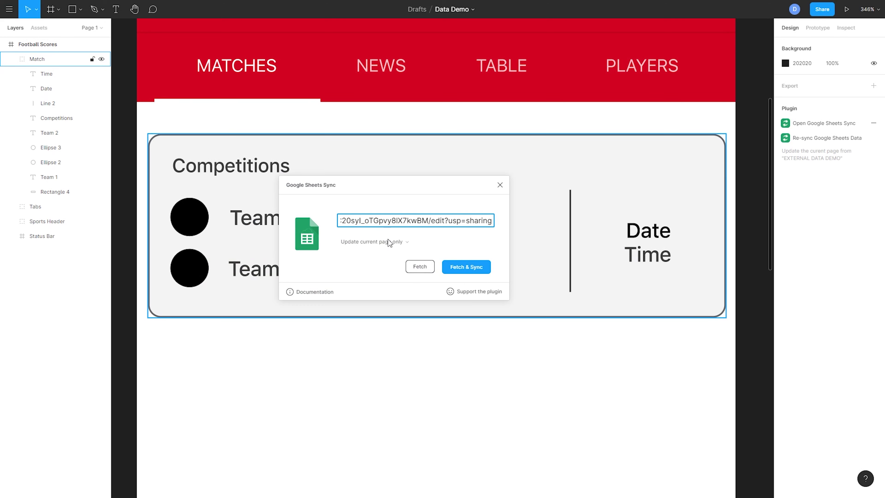
click(426, 270)
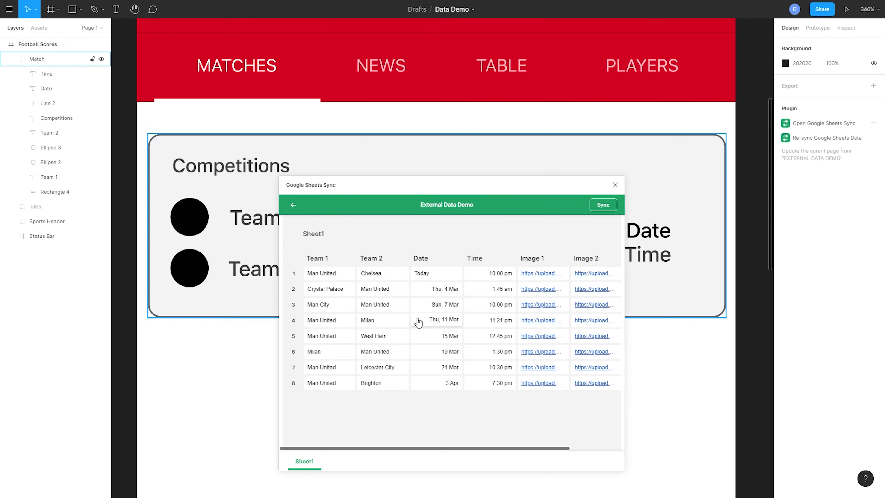
Link the Team 1 and Team 2 text layers to the matching sheet columns by renaming them #Team 1 and #Team 2.
click(59, 178)
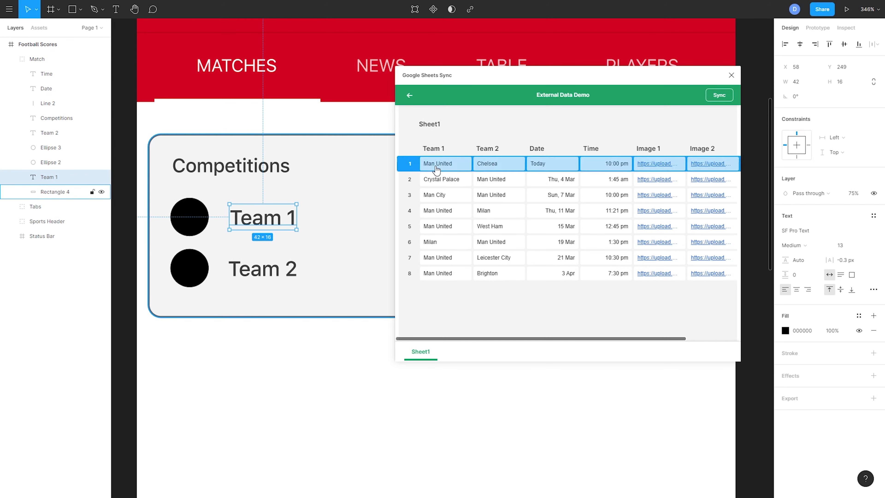
click(451, 151)
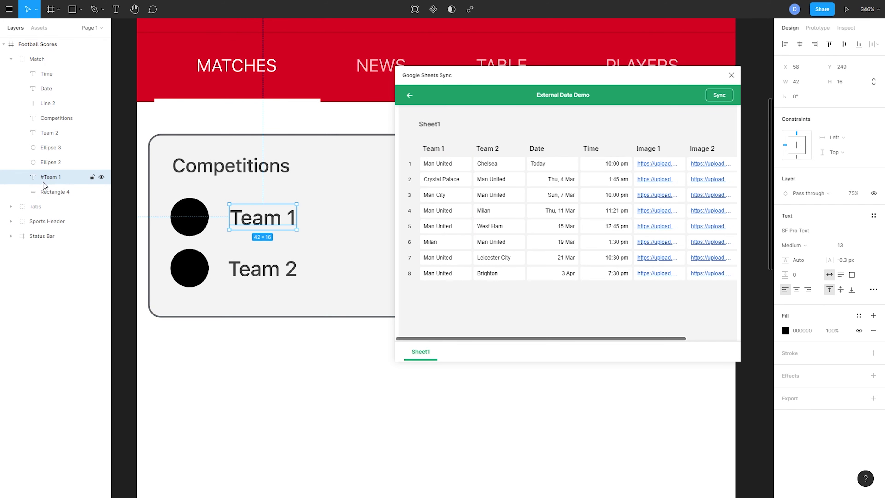
click(51, 134)
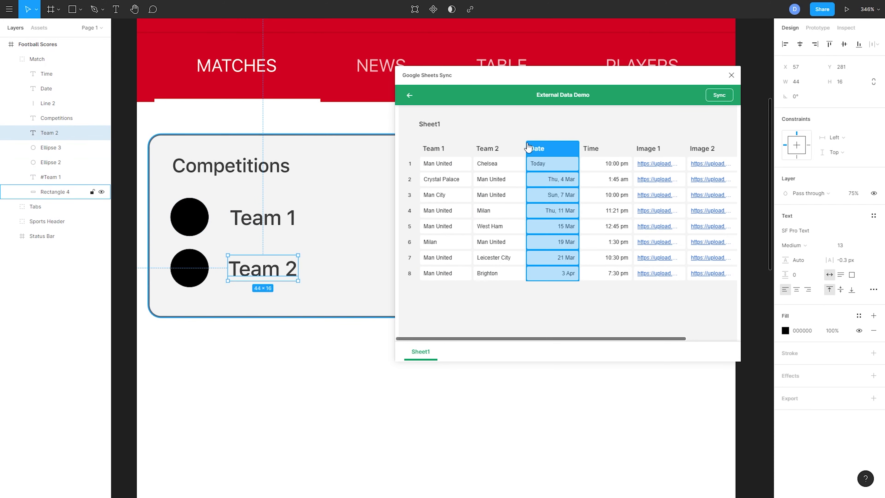
click(505, 148)
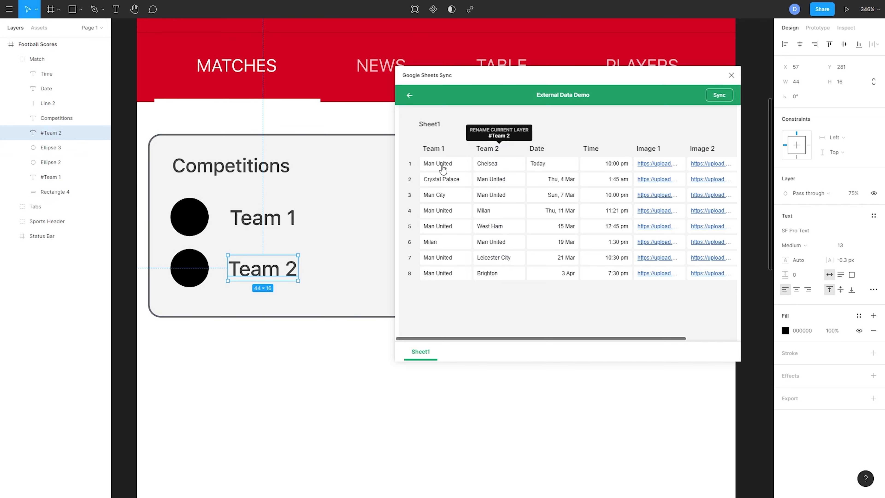
Link the Date and Time text layers to their sheet columns as #Date and #Time.
click(63, 90)
click(536, 148)
click(53, 78)
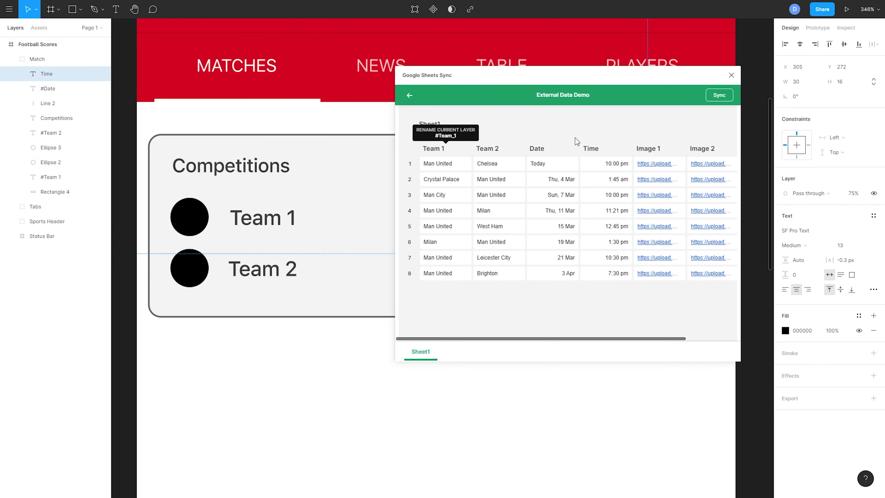
click(591, 148)
Link the crest circles Ellipse 2 and Ellipse 3 to the Image 1 and Image 2 columns respectively.
click(54, 165)
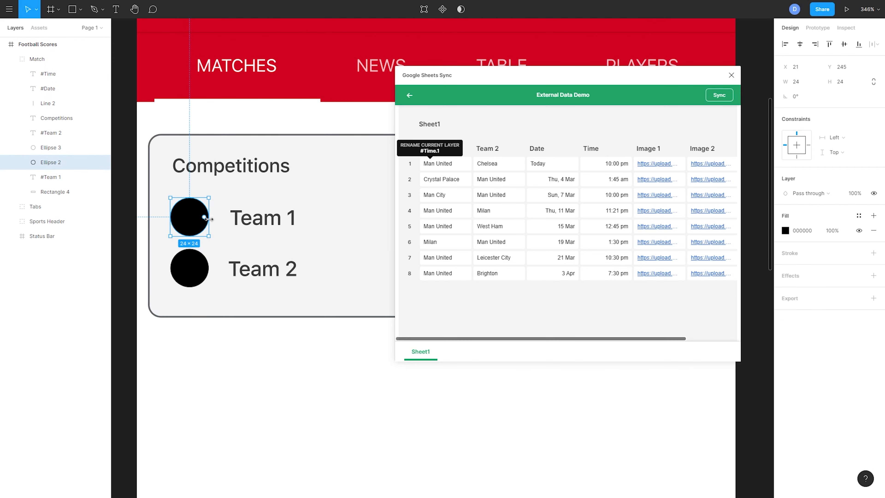
click(646, 152)
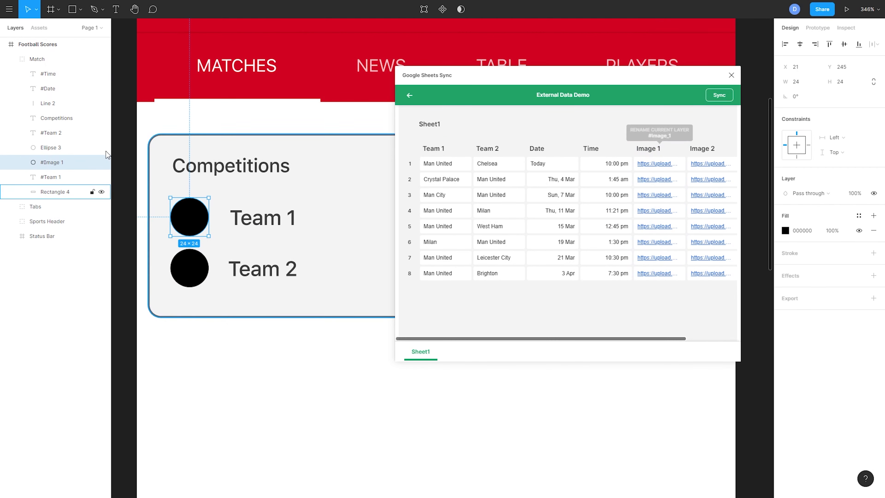
click(56, 147)
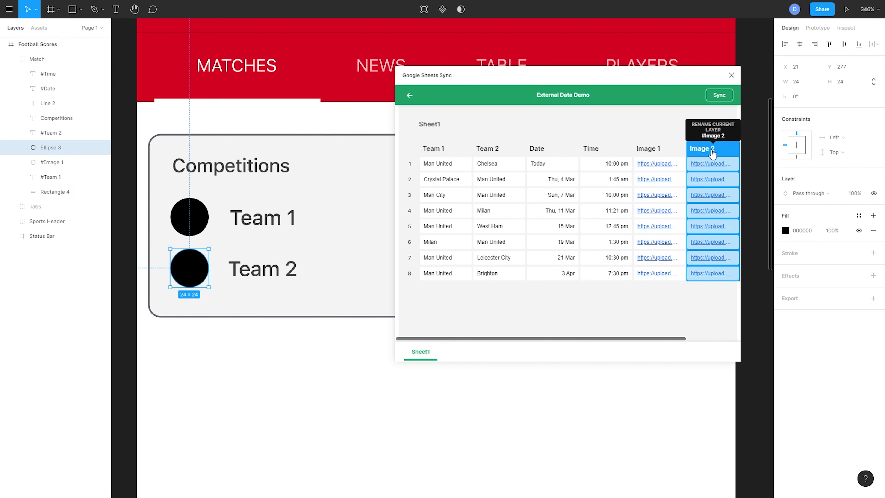
click(713, 153)
Link the Competitions text layer to the Competitions column and bring the whole Football Scores frame into view.
drag(547, 339, 635, 342)
click(61, 119)
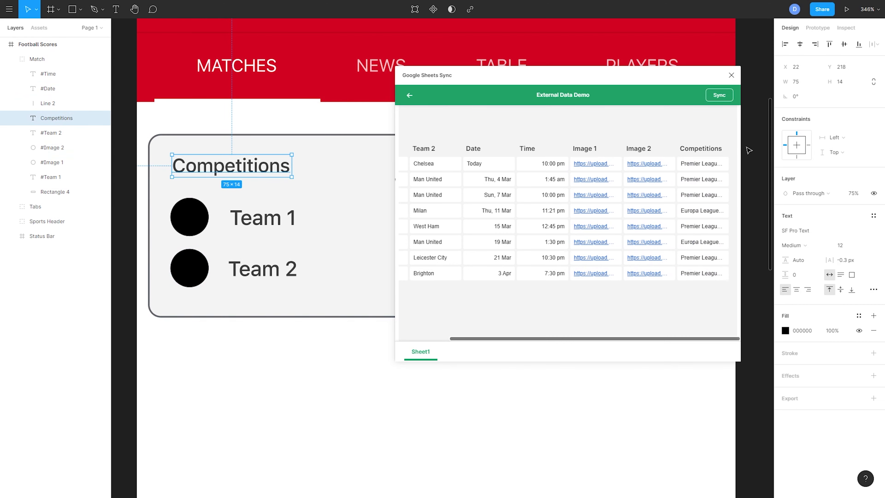
click(720, 150)
key(Escape)
key(shift+1)
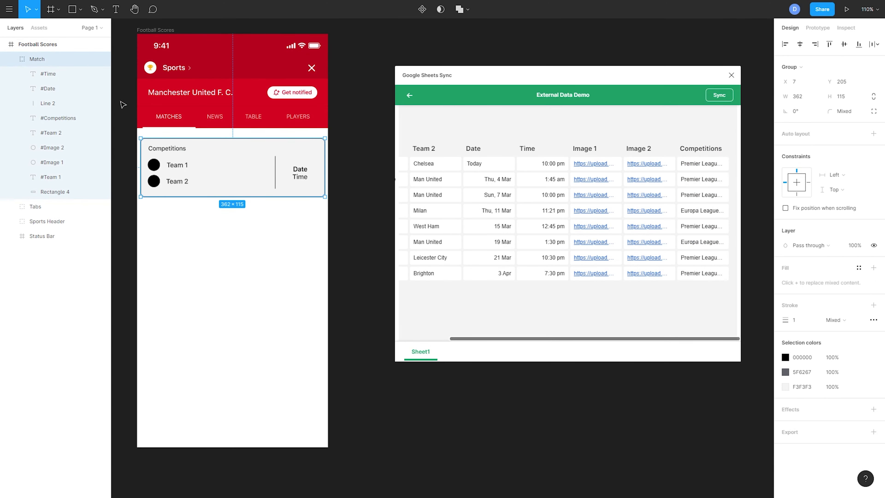
Duplicate the Match card four times, stacking the copies below each other with 20 px gaps.
click(13, 60)
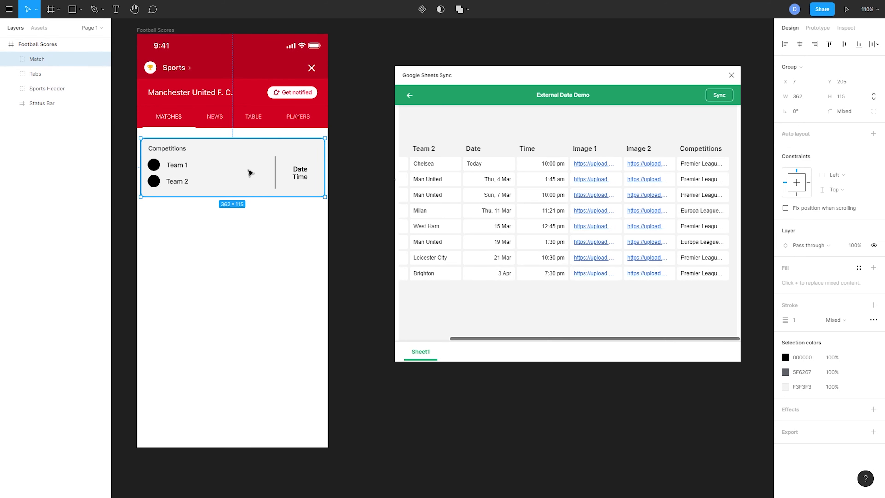
key(ctrl+d)
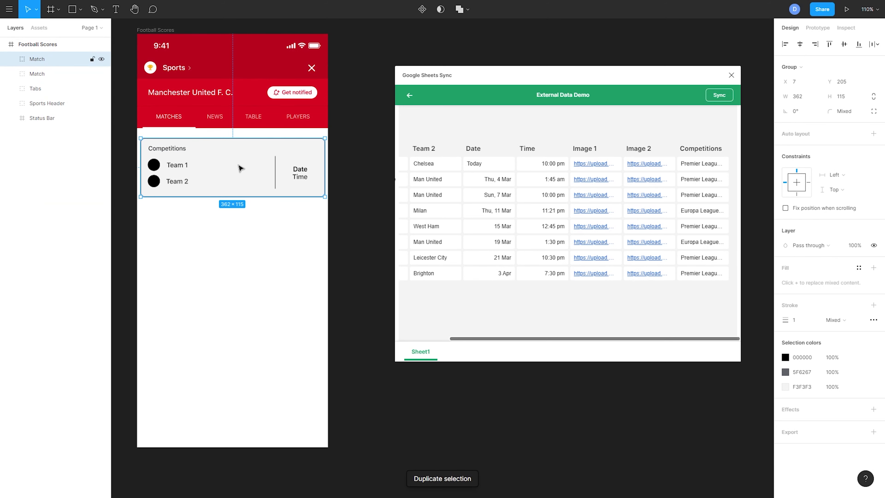
drag(239, 166, 246, 232)
key(alt)
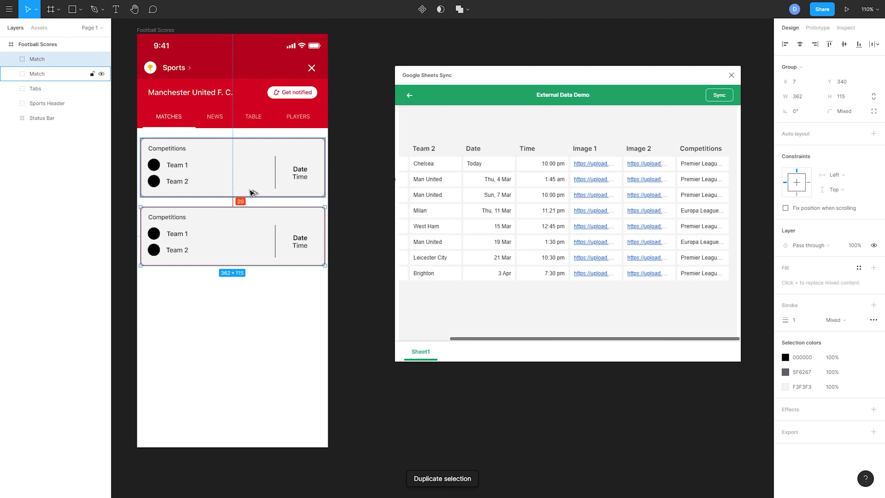
key(ctrl+d)
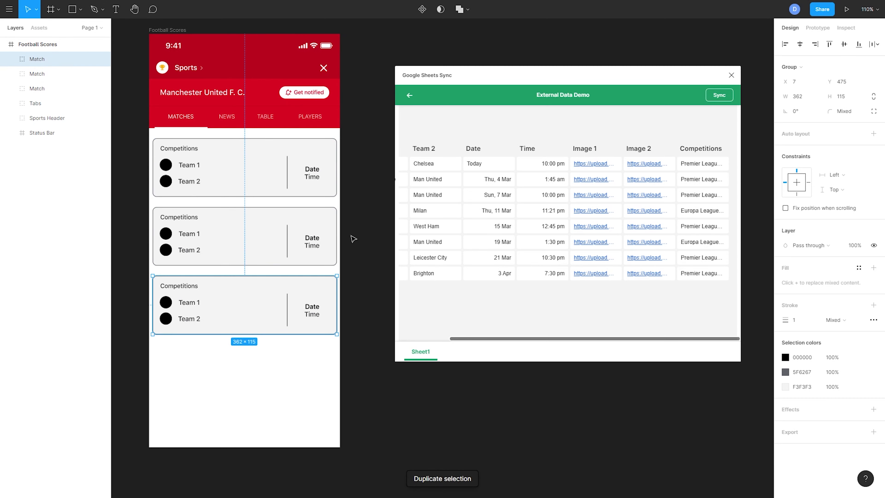
key(ctrl+d)
key(ctrl+d)
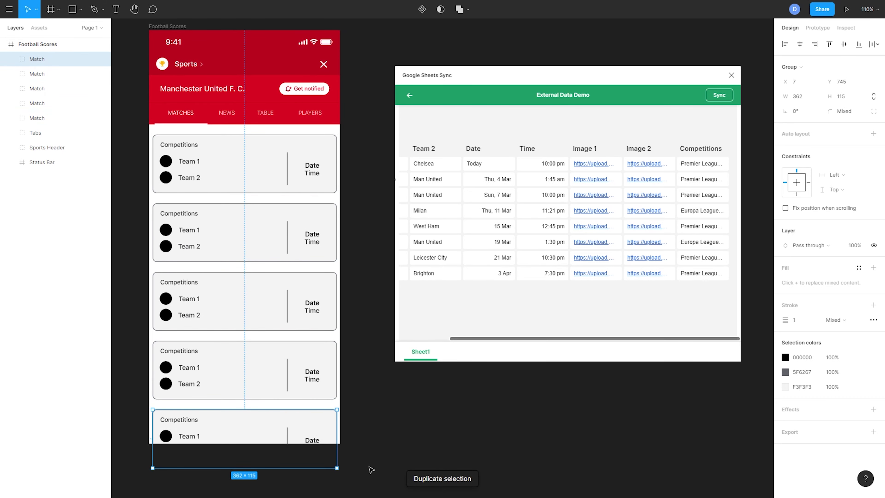
Check the linked layer names inside the lowest Match copy and sync the sheet data into all the match cards.
click(12, 59)
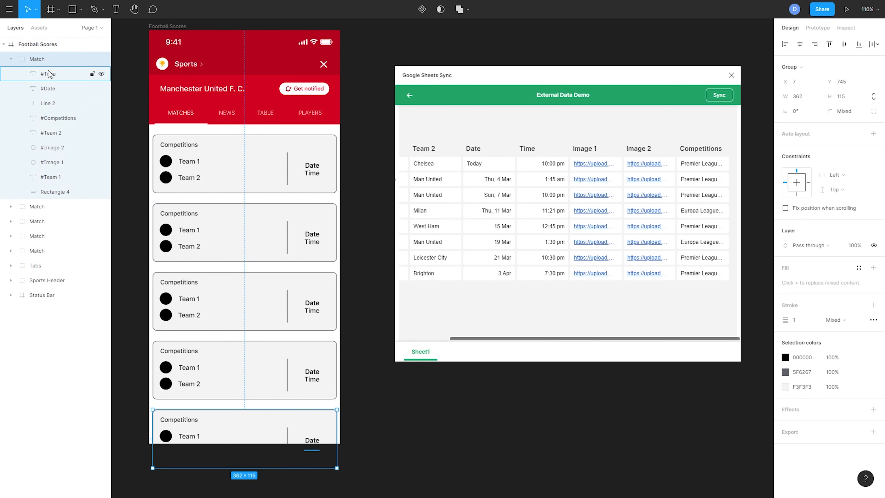
click(51, 179)
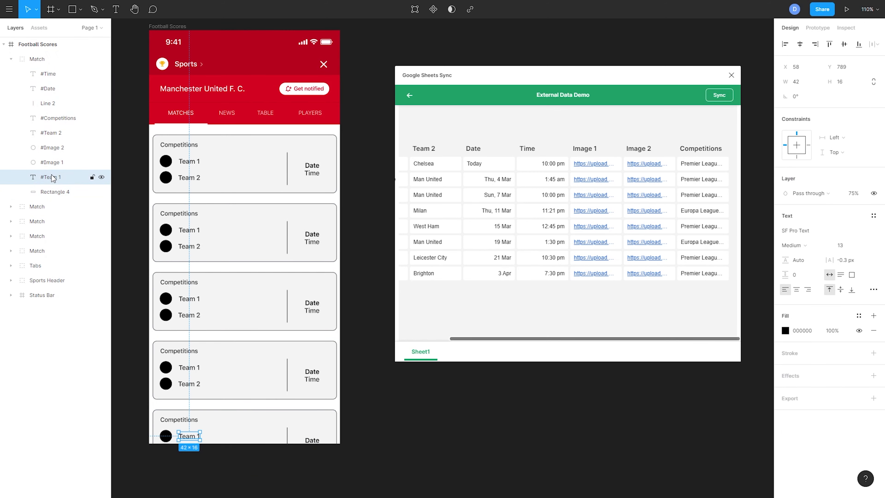
click(62, 132)
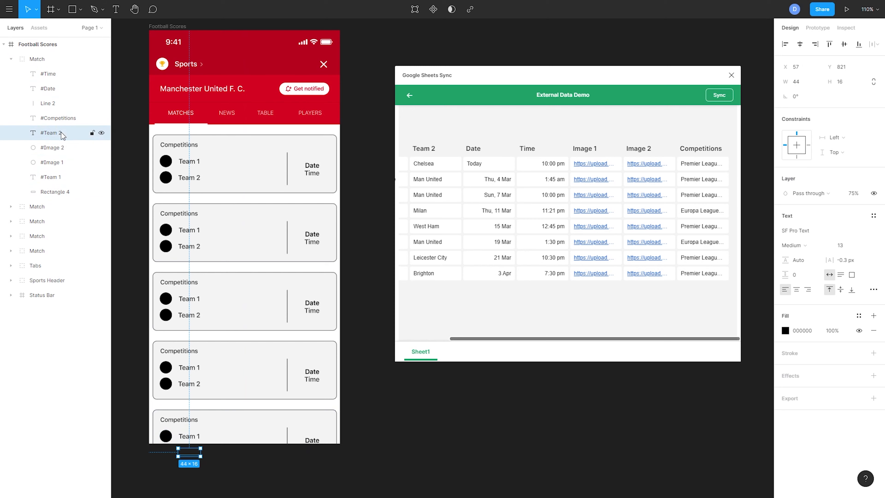
click(11, 61)
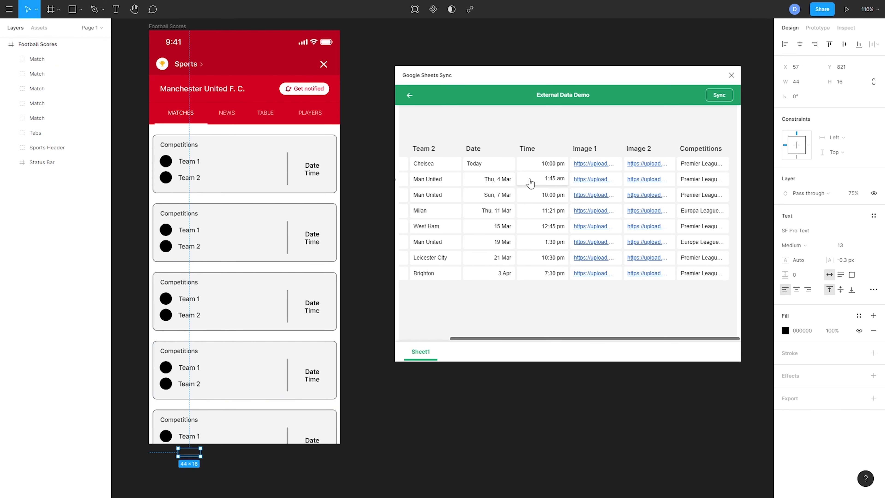
click(720, 95)
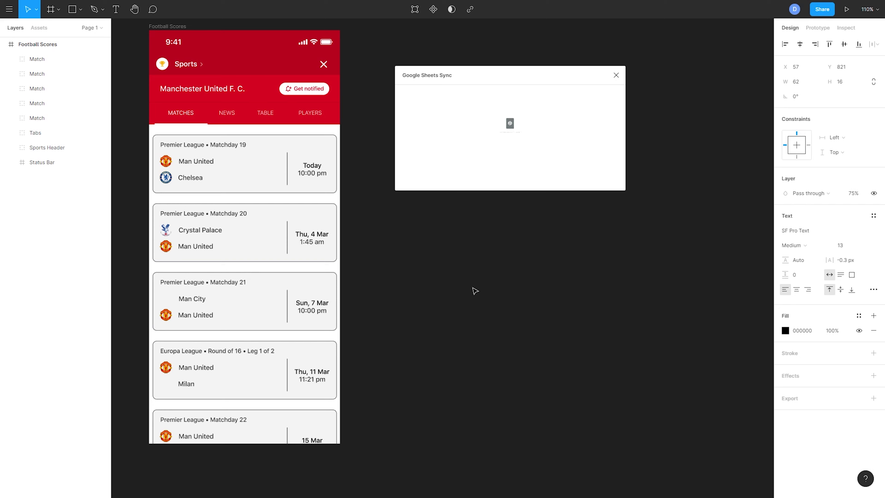
Examine the synced teams, crests, dates and times on the first two match cards.
scroll(514, 207, up, 5)
scroll(509, 217, up, 1)
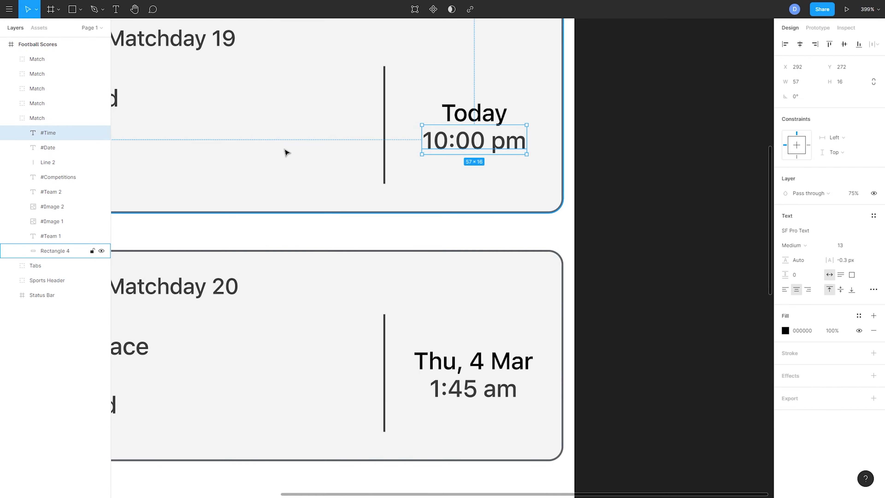
drag(262, 156, 356, 188)
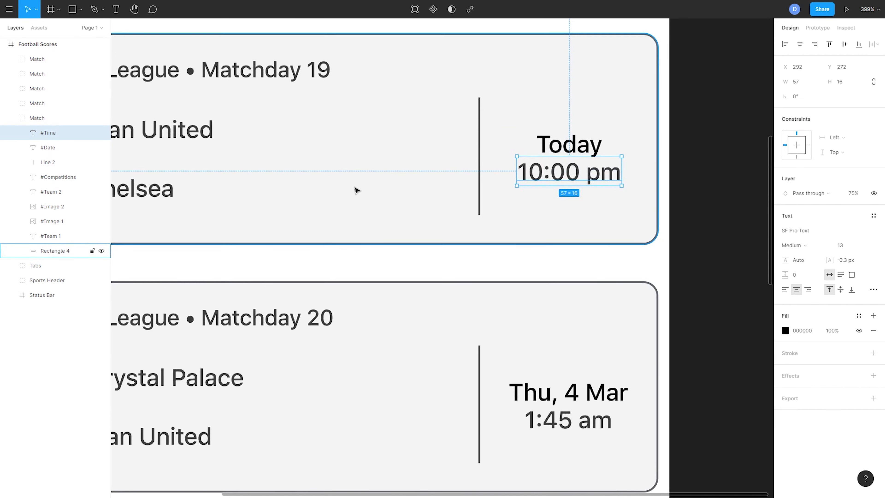
scroll(525, 176, left, 4)
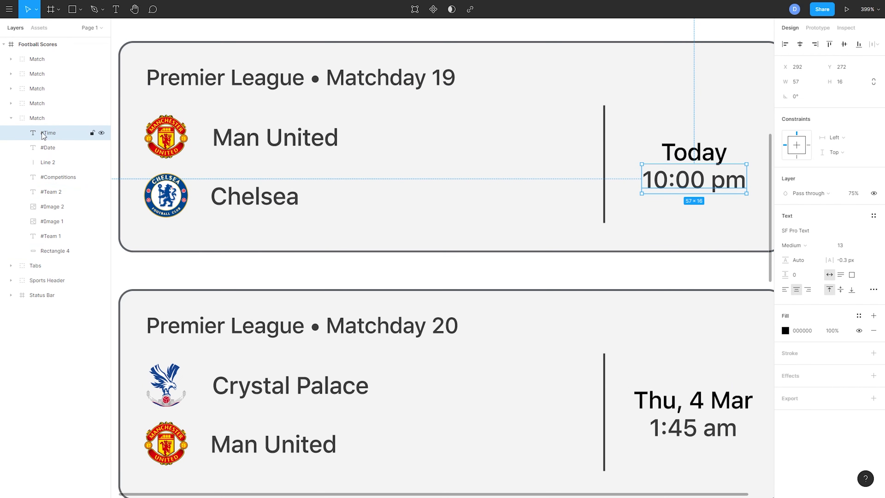
click(11, 118)
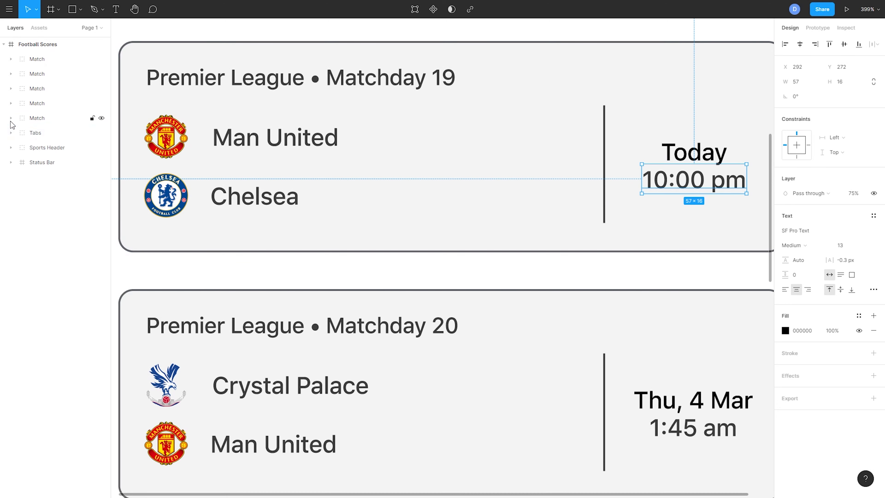
Run the Google Sheets Sync plugin again.
click(11, 13)
mouse_move(77, 161)
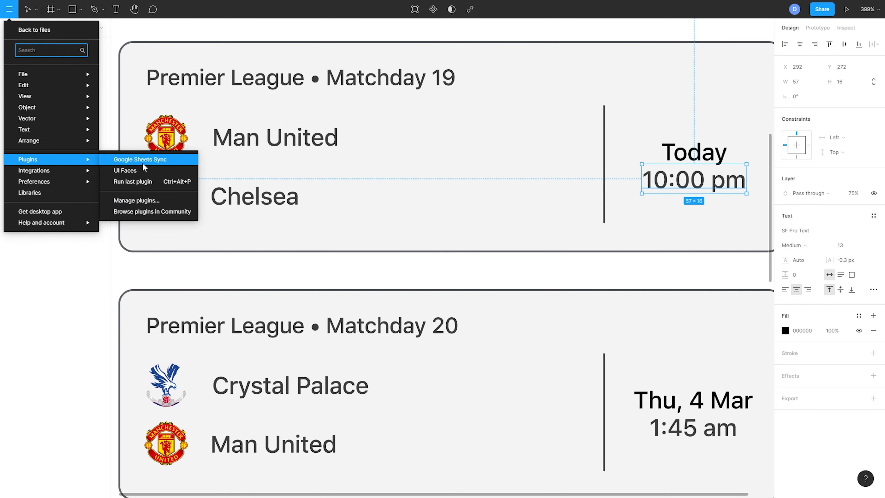
click(150, 160)
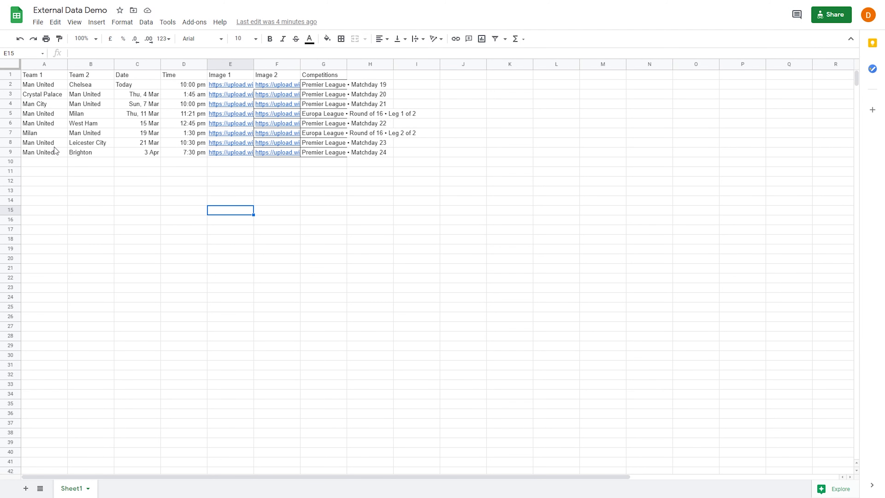
In the External Data Demo spreadsheet, replace the first match's Team 2 in cell B2 with Liverpool.
click(54, 143)
click(72, 87)
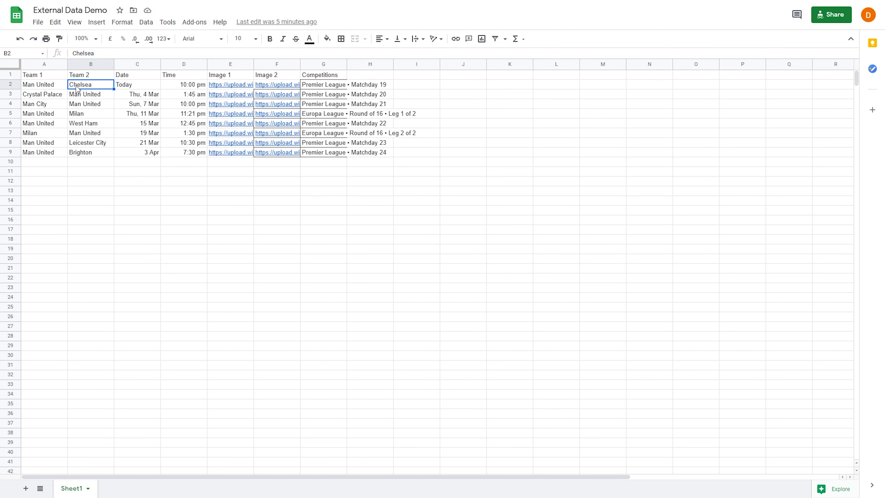
text(Liverpool)
click(137, 171)
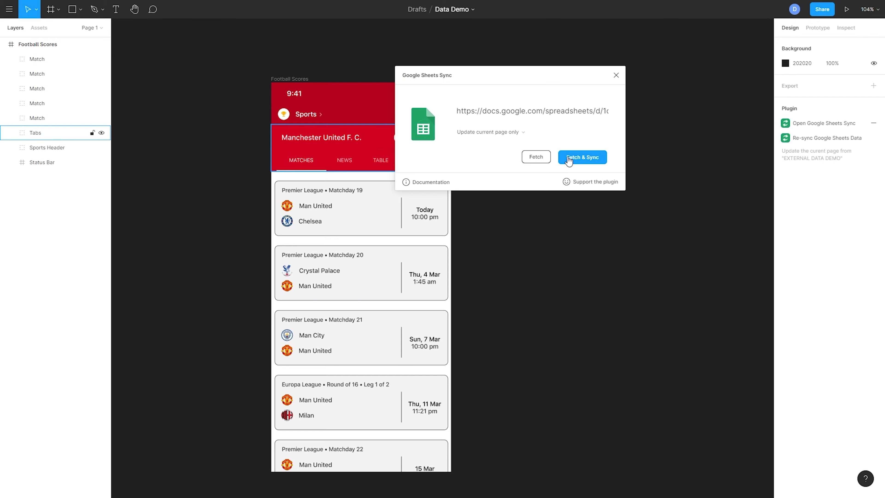
Fetch and sync the edited sheet data in Figma and inspect the first match card.
click(567, 156)
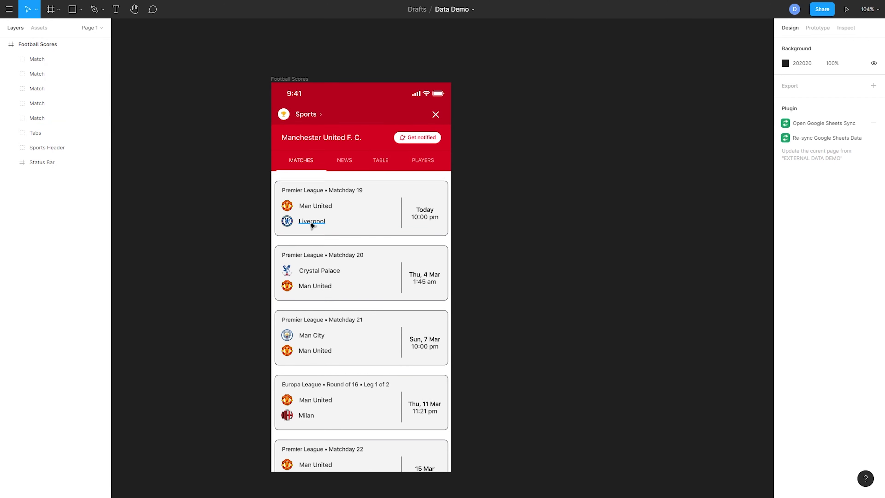
scroll(309, 221, up, 5)
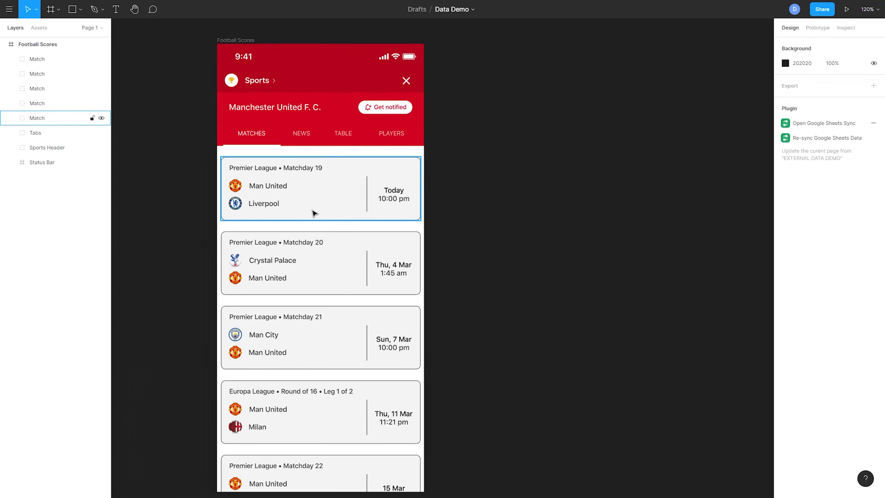